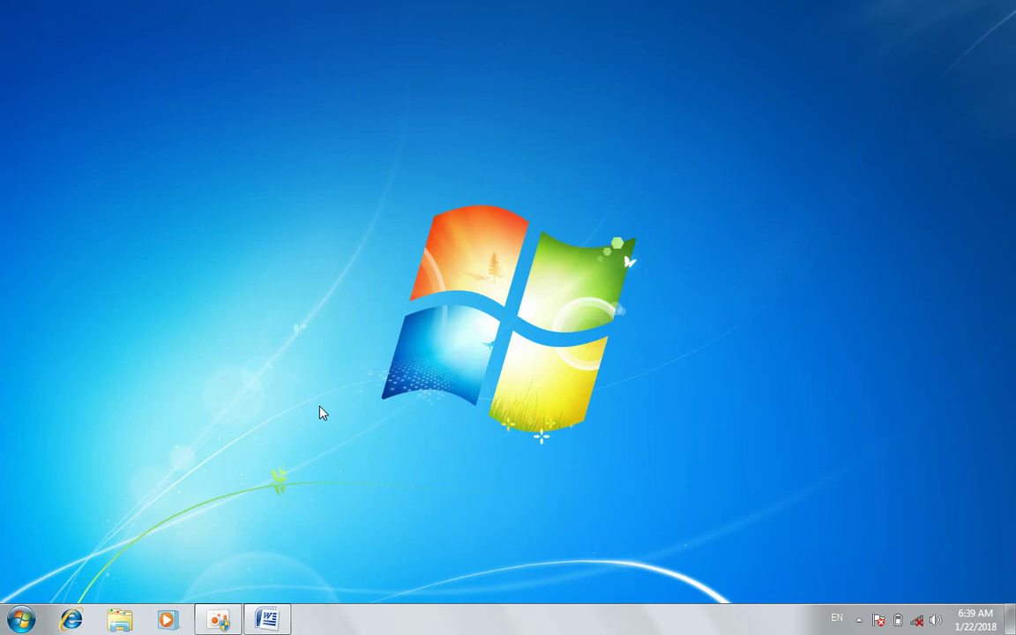
- Type the misspelled line 'Scool beautifull' under the green heading
{"action": "left_click", "coordinate": [282, 621]}
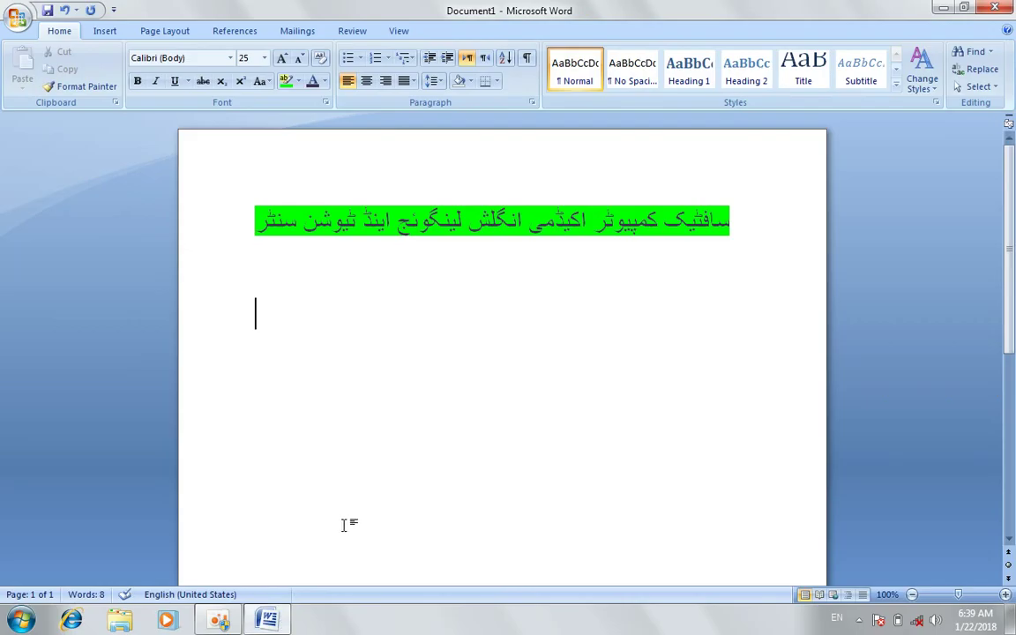
{"action": "type", "text": "SC"}
{"action": "key", "text": "BackSpace"}
{"action": "type", "text": "cool "}
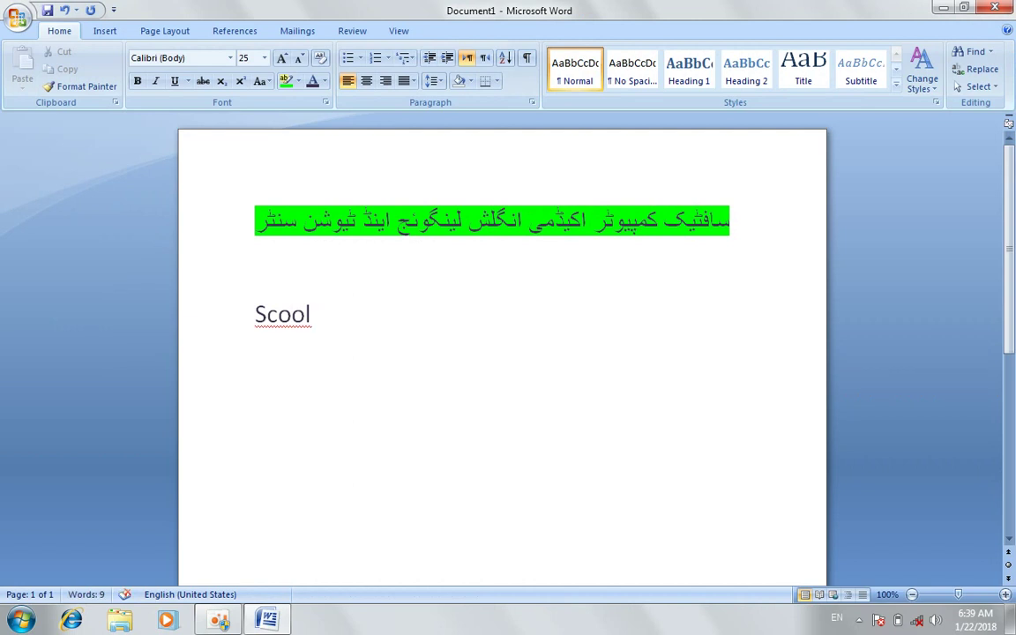
{"action": "type", "text": "beua"}
{"action": "type", "text": "tifull"}
{"action": "key", "text": "Return"}
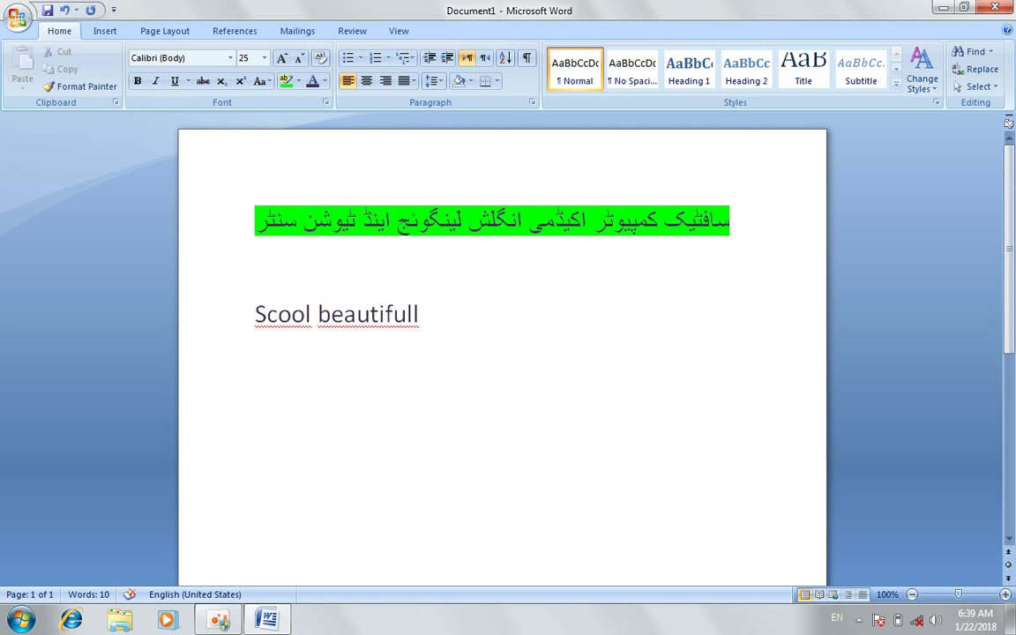
- Type two name lines, then erase them again
{"action": "type", "text": "khalid"}
{"action": "key", "text": "Return"}
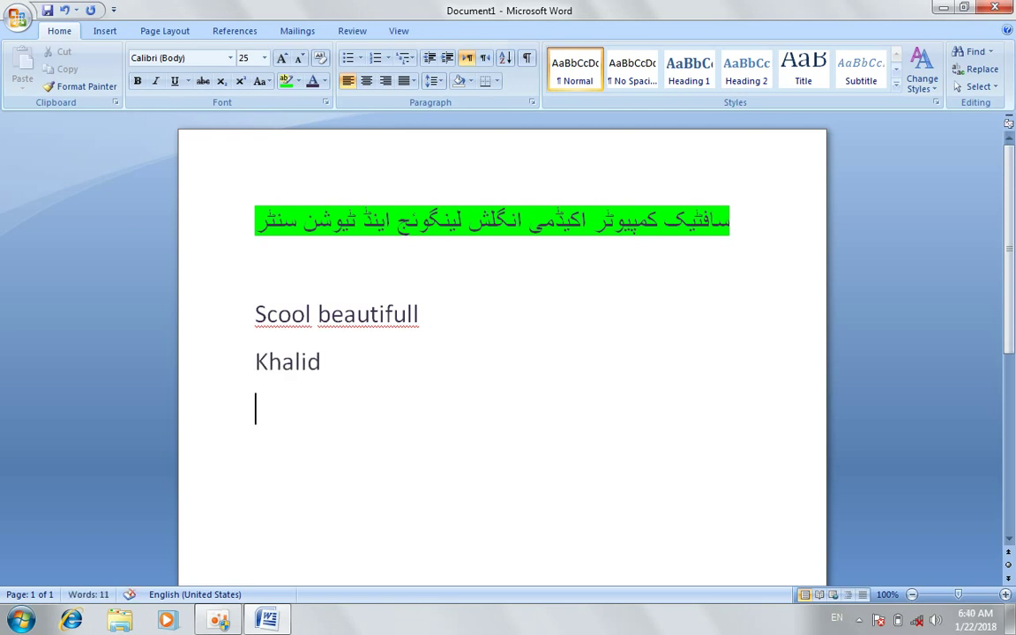
{"action": "key", "text": "BackSpace"}
{"action": "key", "text": "BackSpace"}
{"action": "key", "text": "BackSpace"}
{"action": "key", "text": "BackSpace"}
{"action": "key", "text": "BackSpace"}
{"action": "key", "text": "BackSpace"}
{"action": "key", "text": "BackSpace"}
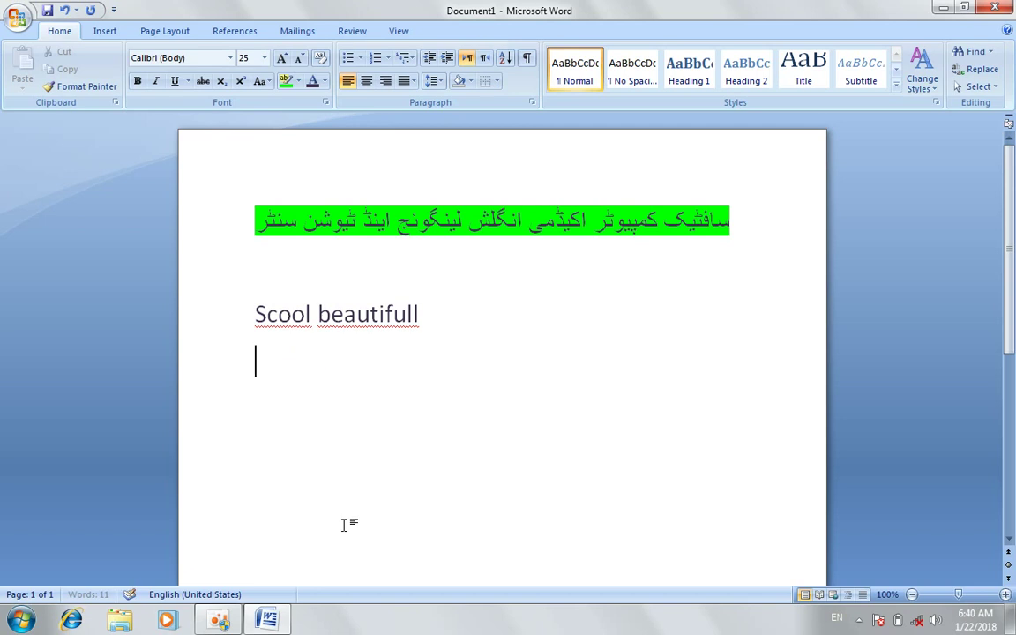
{"action": "type", "text": "fr"}
{"action": "key", "text": "BackSpace"}
{"action": "type", "text": "arman"}
{"action": "key", "text": "Return"}
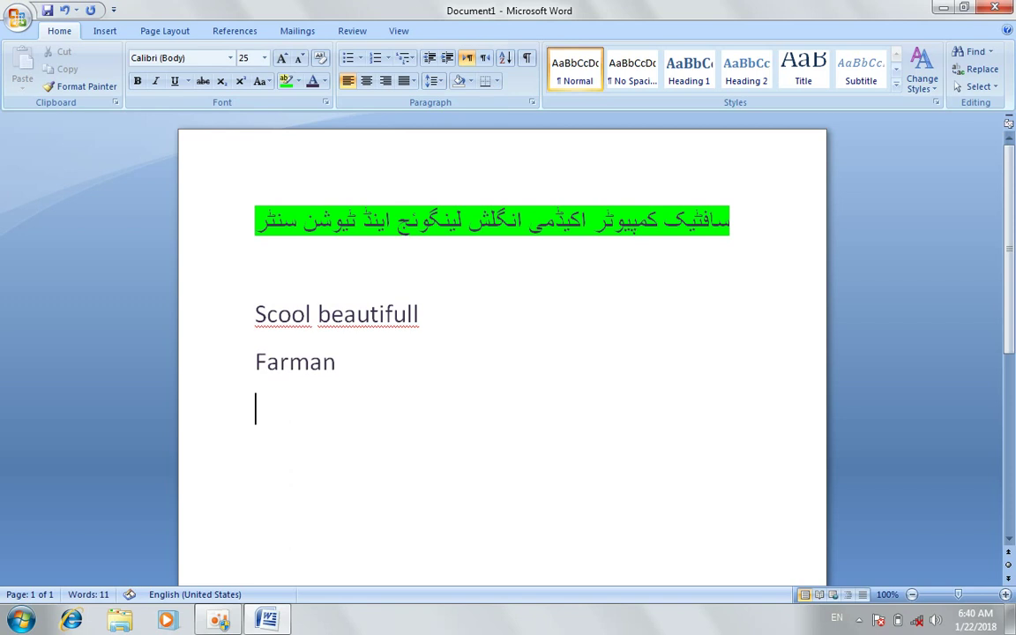
{"action": "key", "text": "BackSpace"}
{"action": "key", "text": "BackSpace"}
{"action": "key", "text": "BackSpace"}
{"action": "key", "text": "BackSpace"}
{"action": "key", "text": "BackSpace"}
{"action": "key", "text": "BackSpace"}
{"action": "key", "text": "BackSpace"}
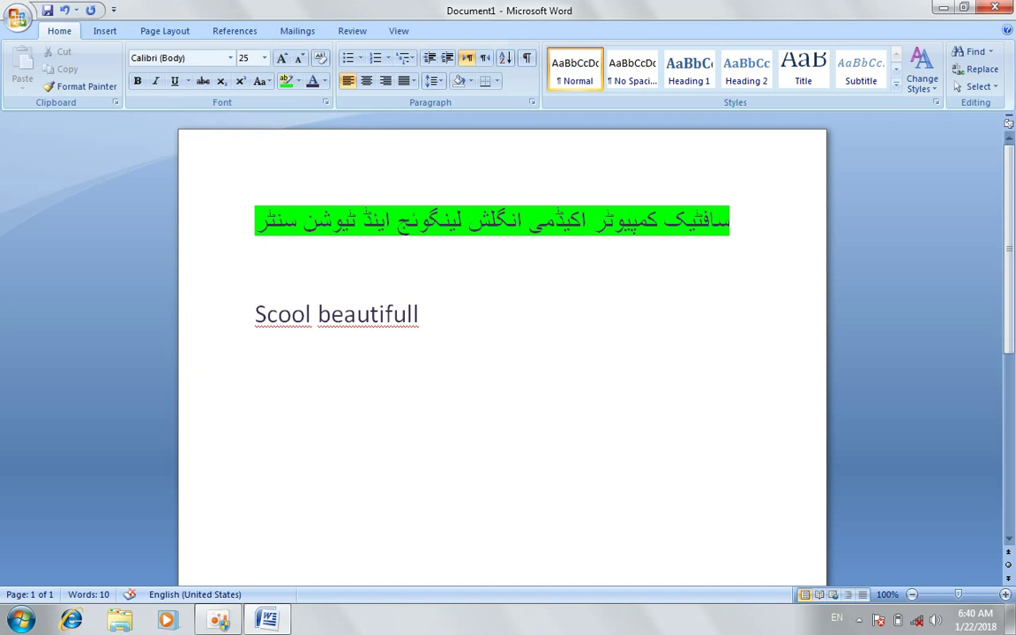
- Type two person names on separate lines and switch to the Review ribbon
{"action": "type", "text": "k"}
{"action": "key", "text": "BackSpace"}
{"action": "type", "text": "mandani"}
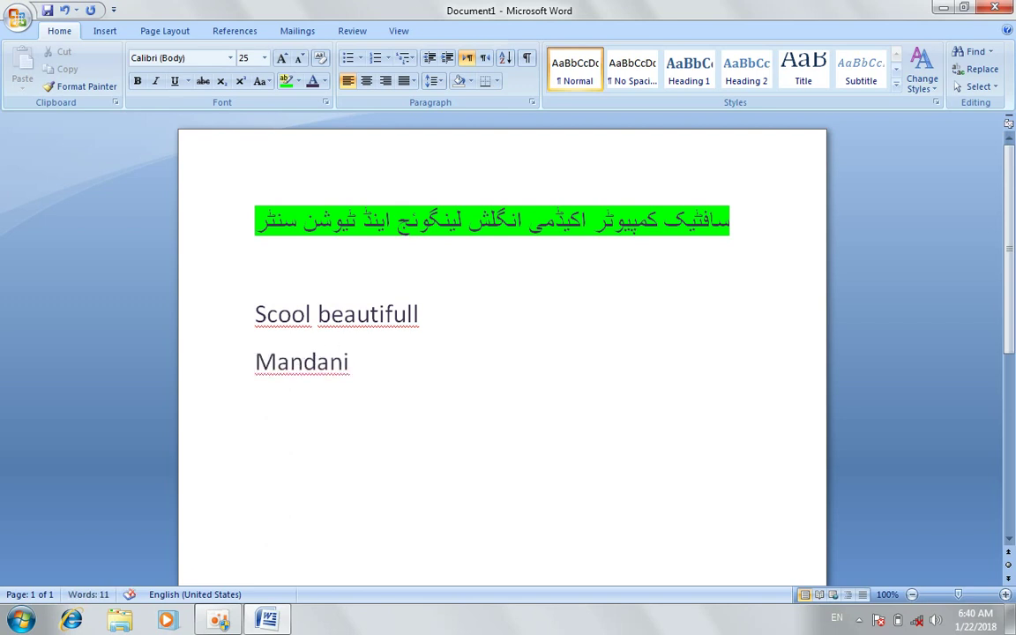
{"action": "key", "text": "Return"}
{"action": "type", "text": "dawood"}
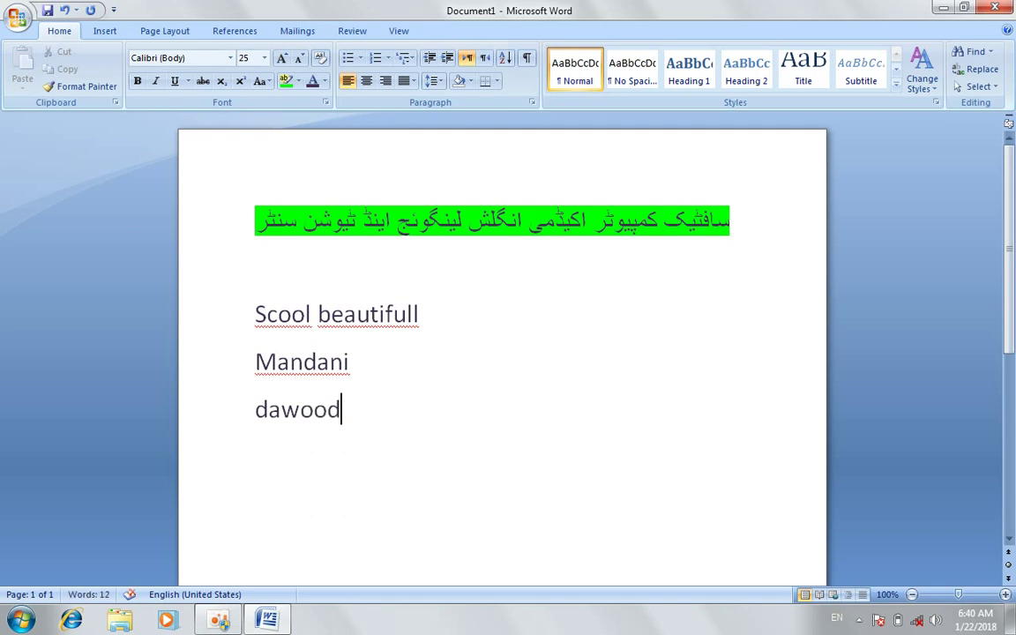
{"action": "key", "text": "Return"}
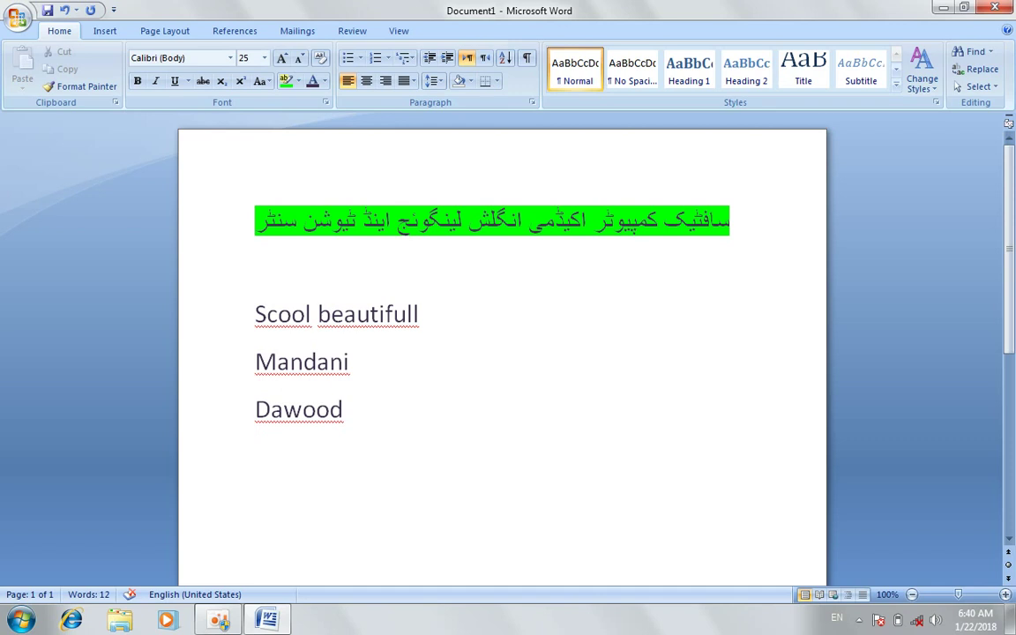
{"action": "left_click", "coordinate": [362, 37]}
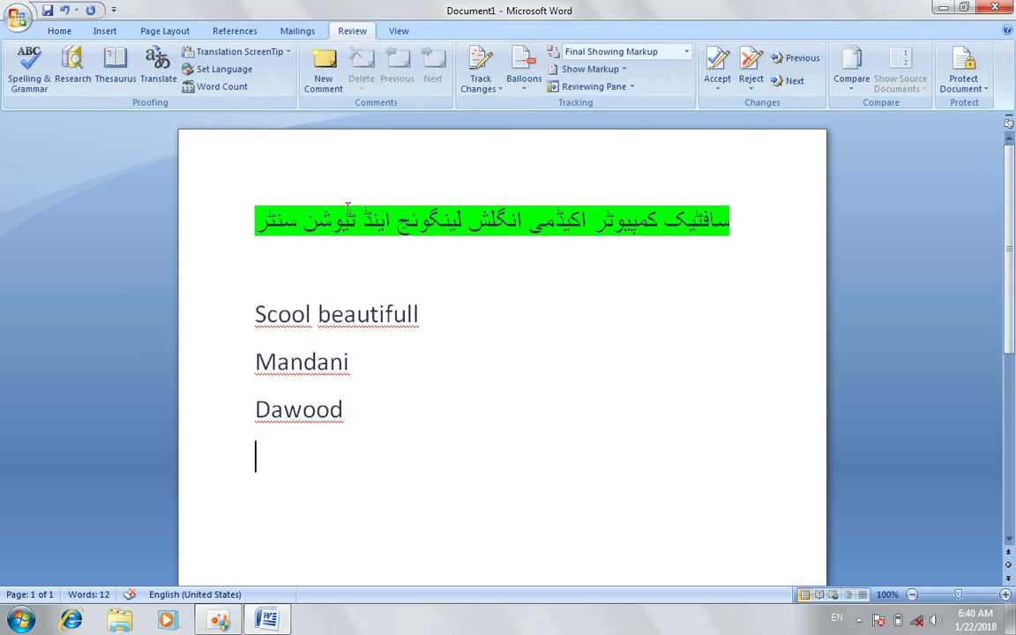
- Run Spelling & Grammar and change Scool to School and beautifull to beautiful
{"action": "left_click", "coordinate": [35, 86]}
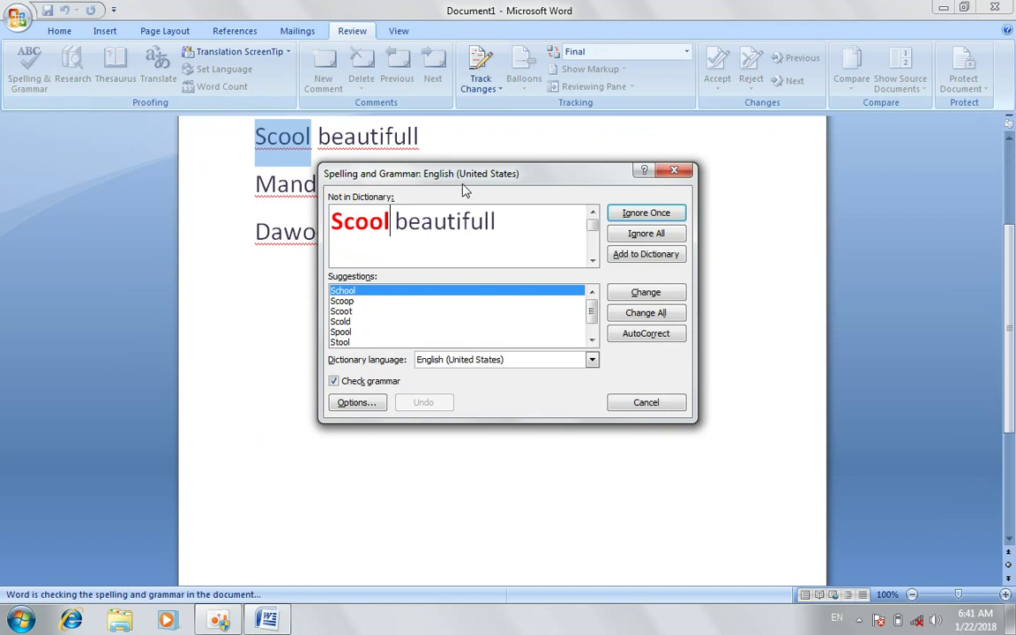
{"action": "left_click_drag", "start_coordinate": [466, 181], "coordinate": [540, 206]}
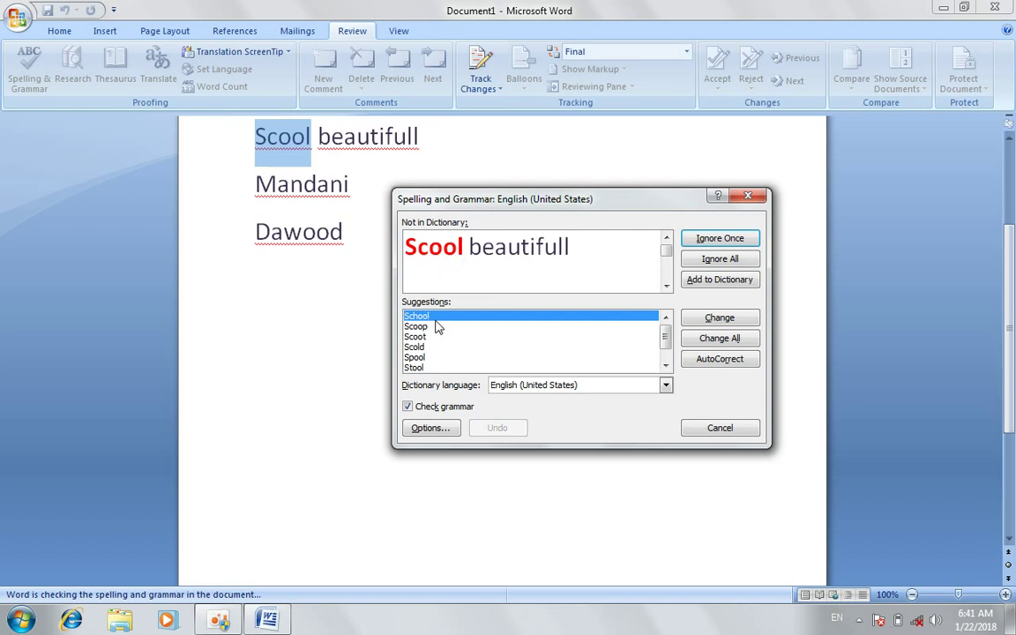
{"action": "left_click", "coordinate": [719, 319]}
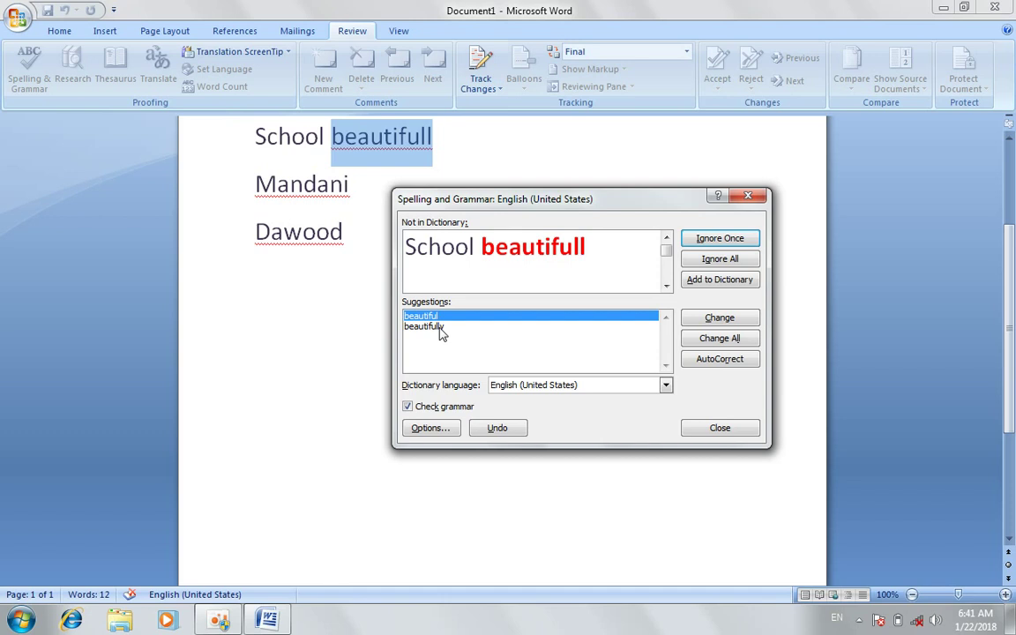
{"action": "left_click", "coordinate": [718, 319]}
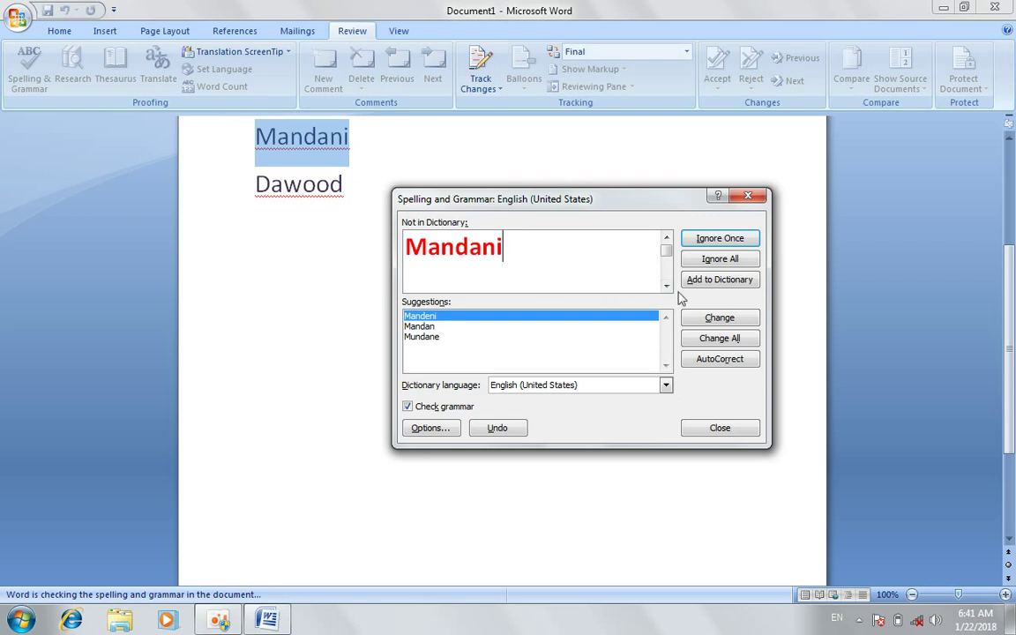
- Add both flagged names to the dictionary and close the check-complete message
{"action": "left_click", "coordinate": [709, 280]}
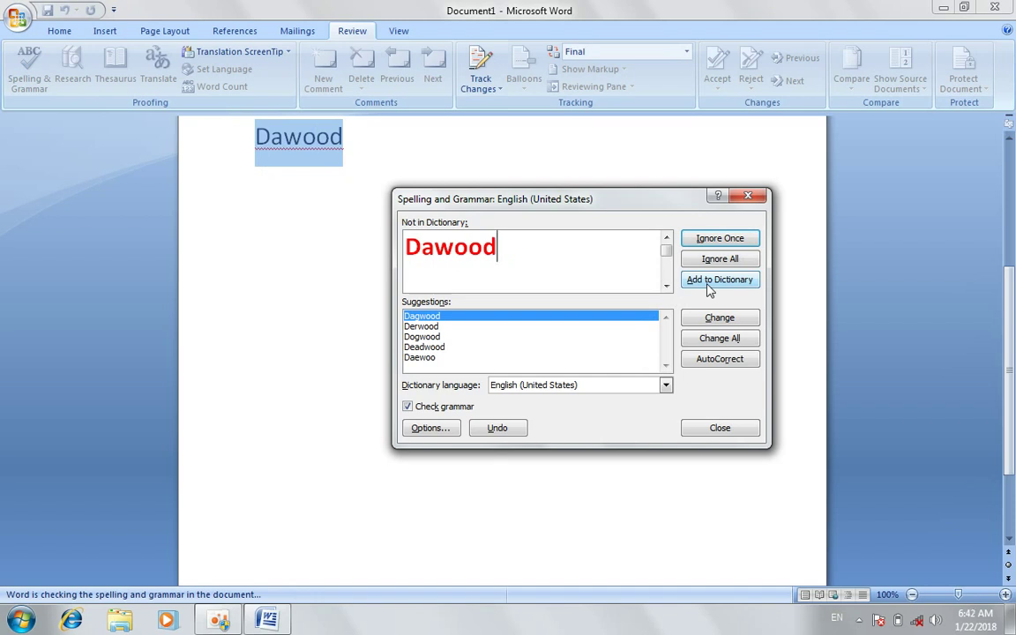
{"action": "left_click", "coordinate": [707, 284]}
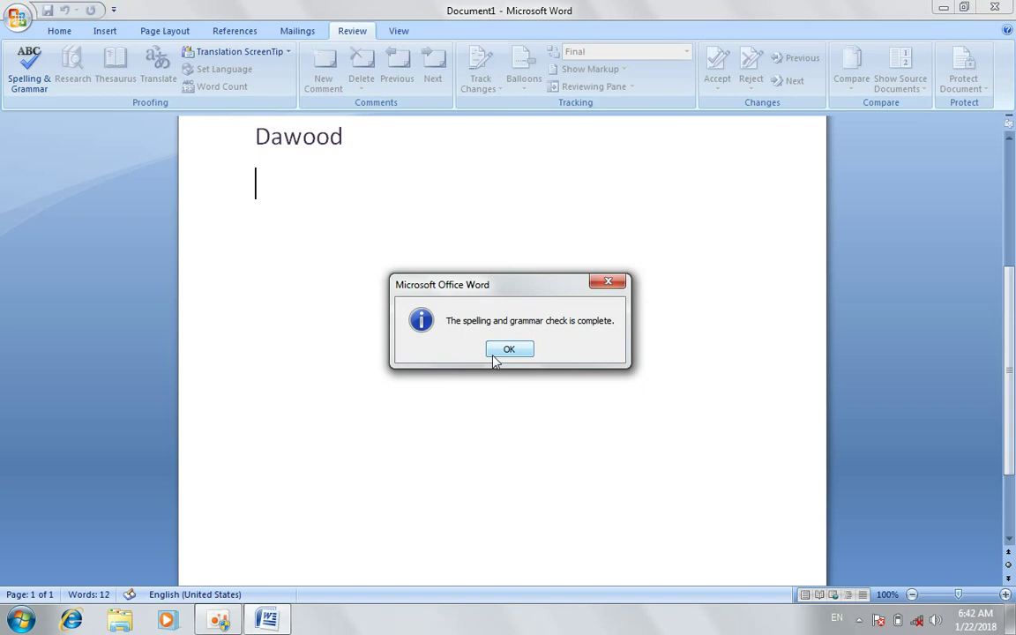
{"action": "left_click", "coordinate": [492, 353]}
{"action": "left_click_drag", "start_coordinate": [1011, 326], "coordinate": [1011, 203]}
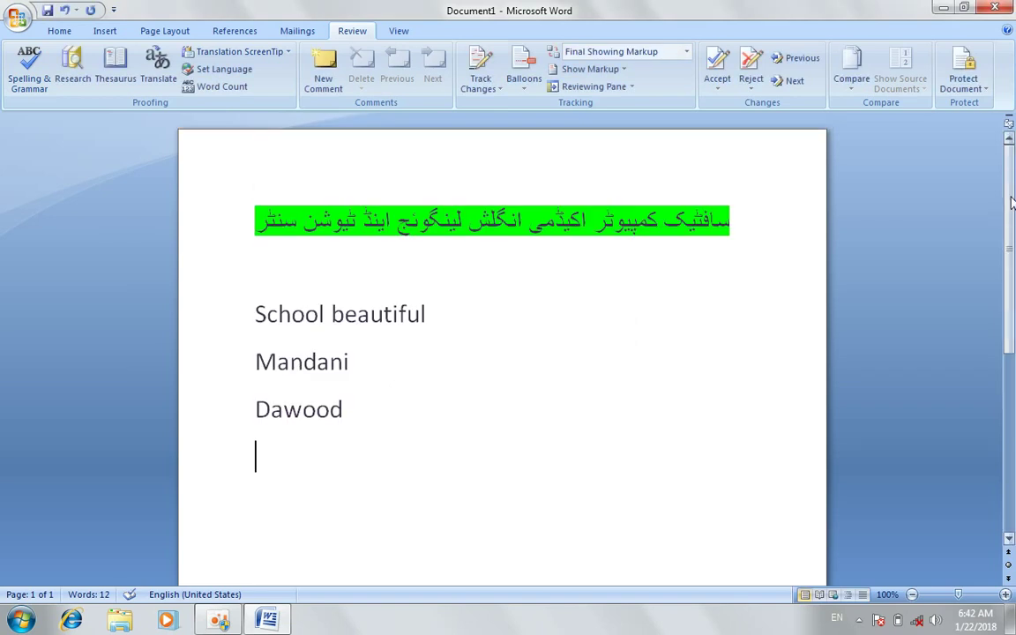
- Retype the two name lines below the text, fixing typos along the way
{"action": "type", "text": "dawpd"}
{"action": "key", "text": "BackSpace"}
{"action": "key", "text": "BackSpace"}
{"action": "type", "text": "ood"}
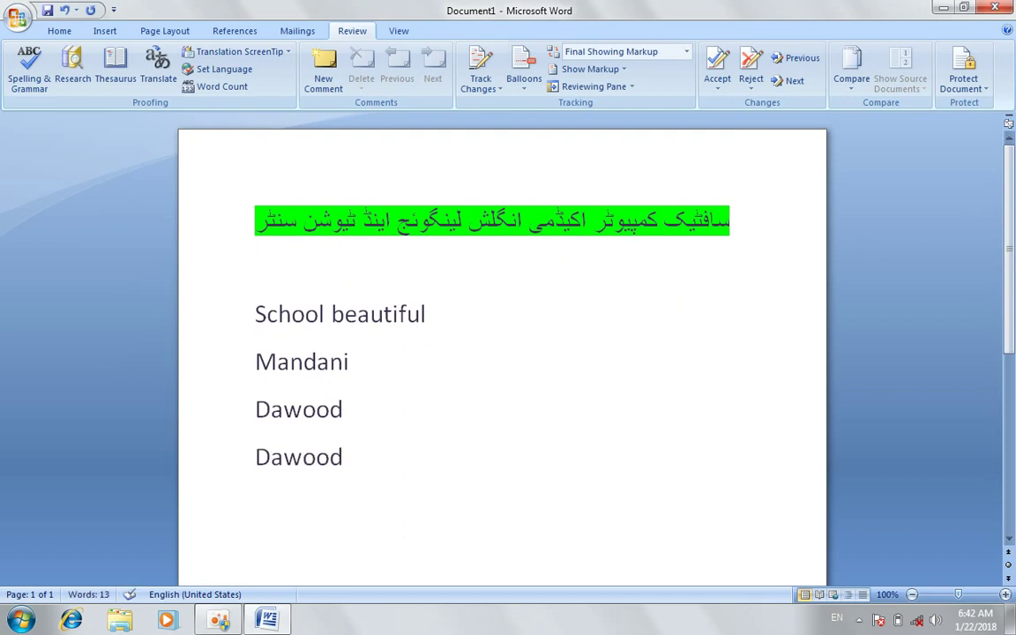
{"action": "key", "text": "Return"}
{"action": "type", "text": "mandanmi"}
{"action": "key", "text": "BackSpace"}
{"action": "key", "text": "BackSpace"}
{"action": "type", "text": "i"}
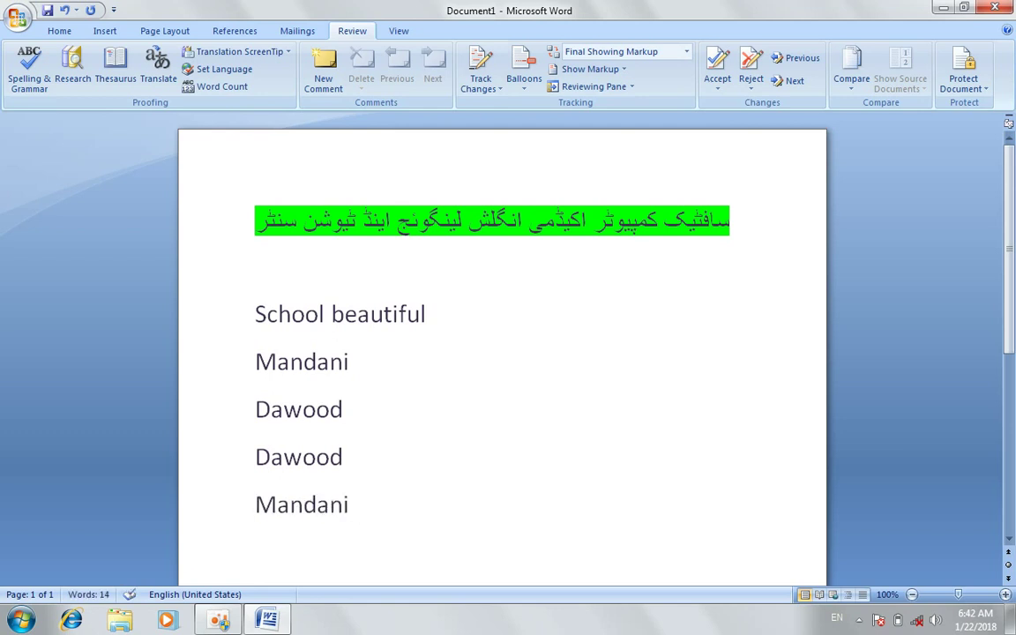
{"action": "key", "text": "Return"}
- Type 'also and' and delete the extra space before 'and'
{"action": "type", "text": "also "}
{"action": "type", "text": " and"}
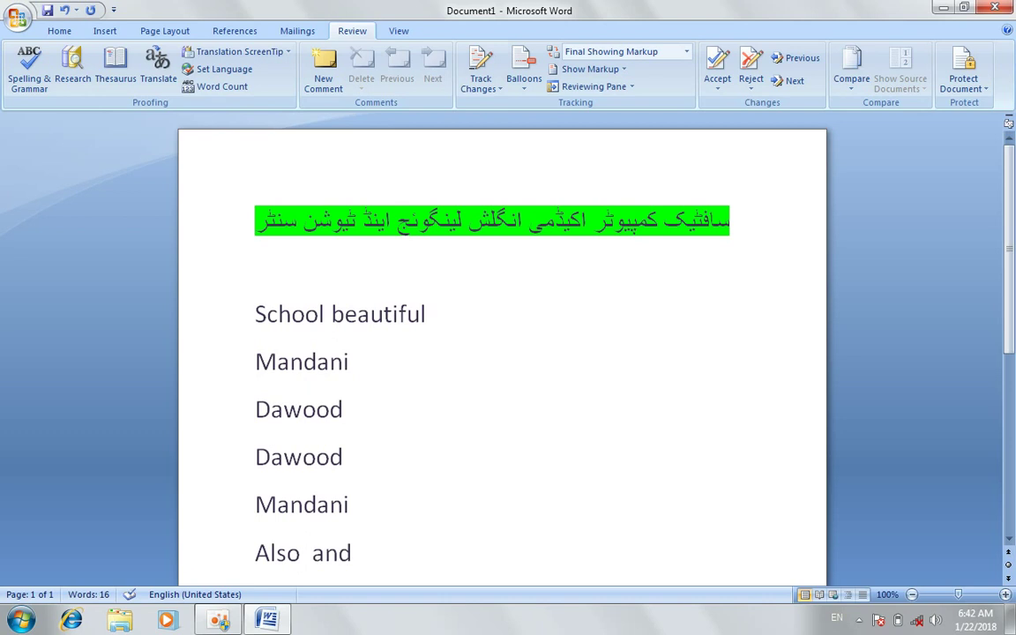
{"action": "key", "text": "Return"}
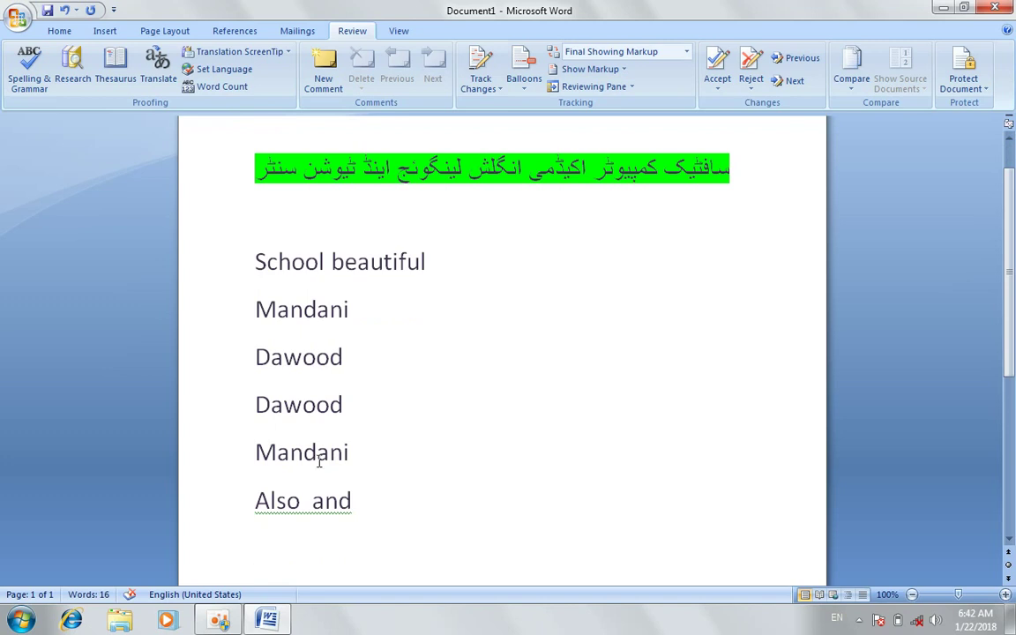
{"action": "left_click", "coordinate": [312, 501]}
{"action": "key", "text": "BackSpace"}
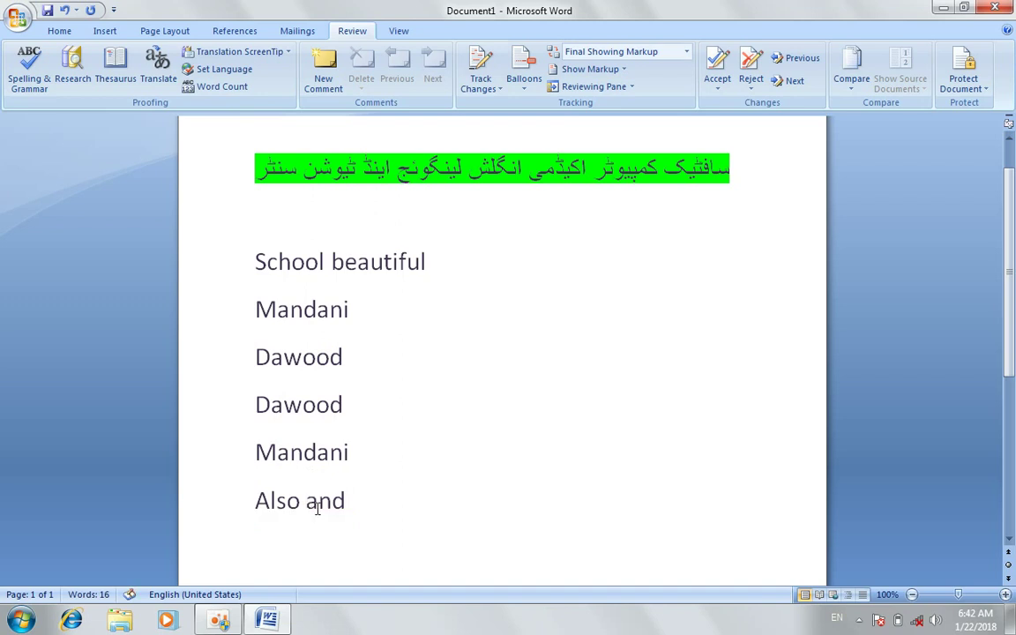
{"action": "left_click", "coordinate": [286, 535]}
- Restore the double space before 'and' and view its grammar suggestions
{"action": "left_click", "coordinate": [306, 500]}
{"action": "left_click", "coordinate": [292, 540]}
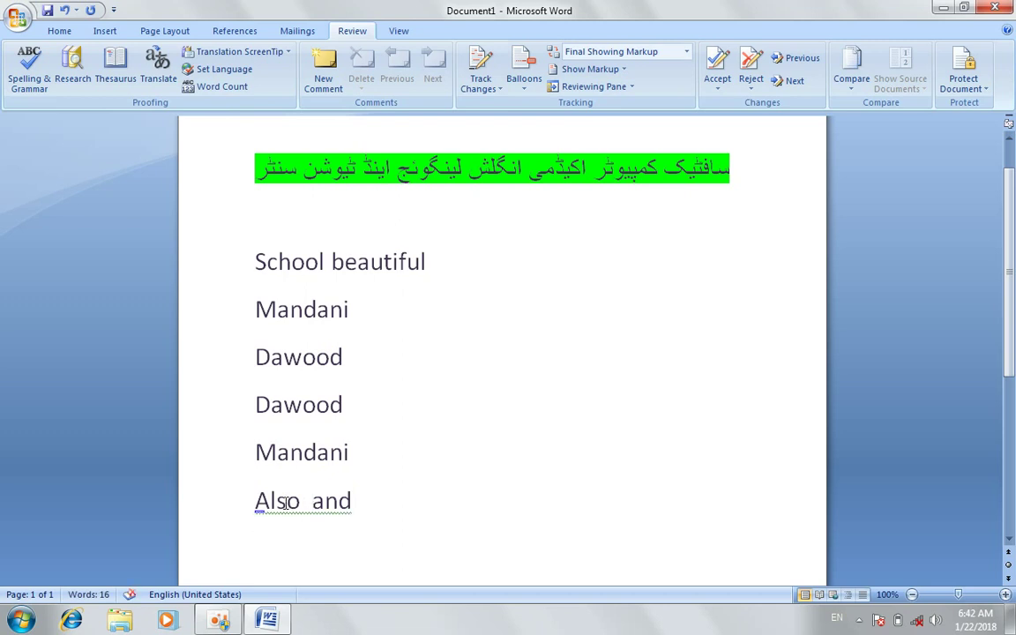
{"action": "right_click", "coordinate": [292, 503]}
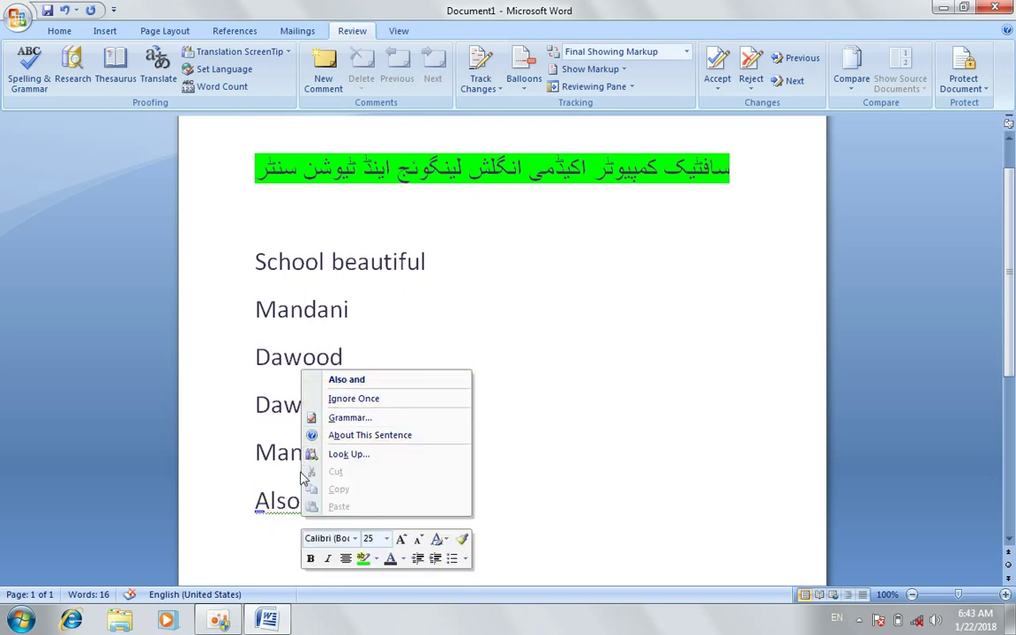
{"action": "left_click", "coordinate": [286, 495]}
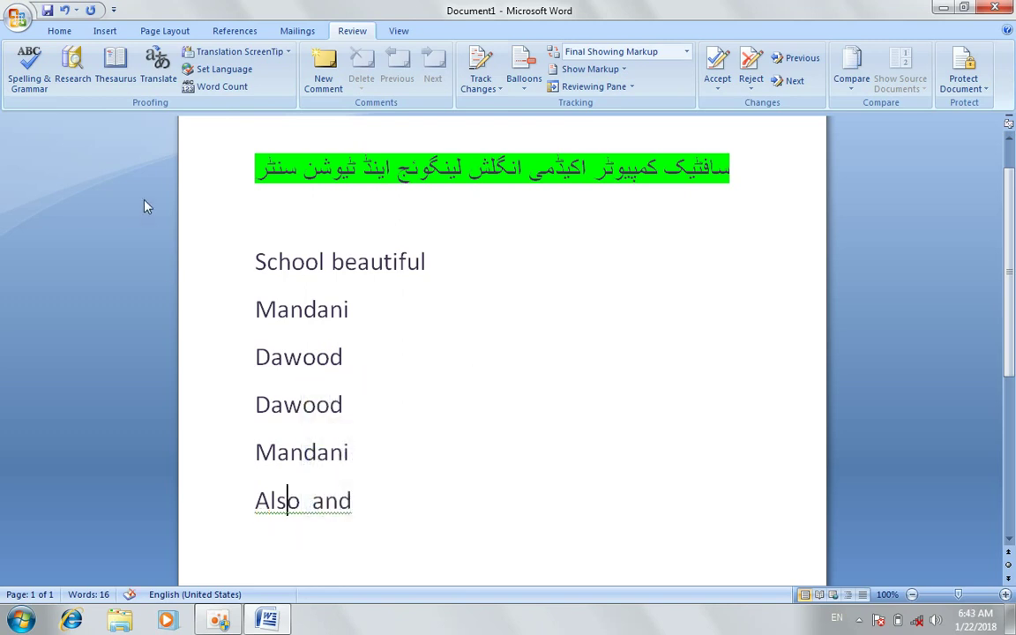
- Run Spelling & Grammar, ignore the flagged spacing once, and acknowledge completion
{"action": "left_click", "coordinate": [31, 63]}
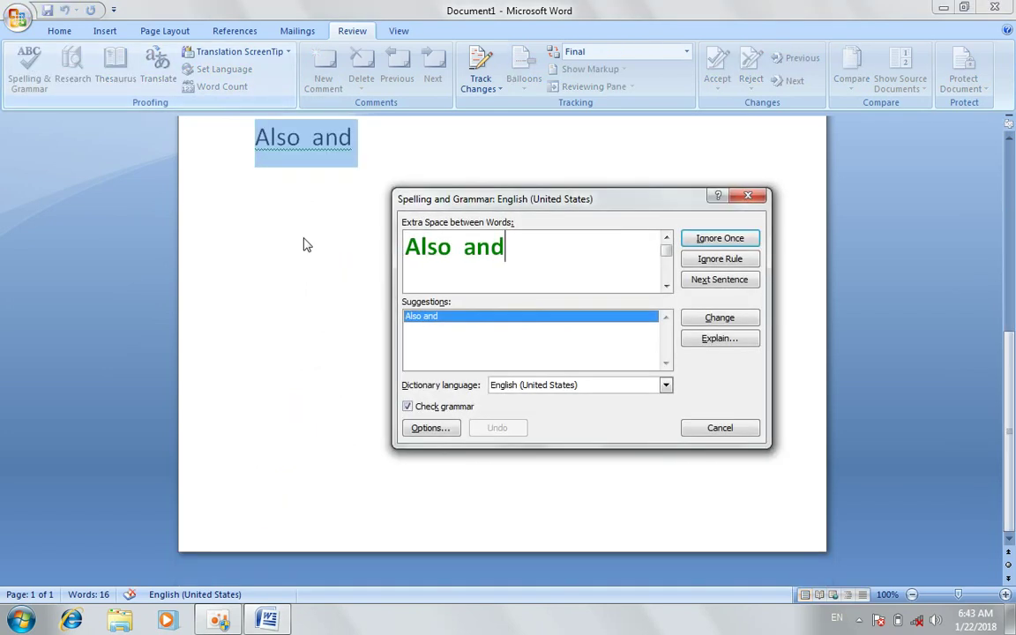
{"action": "left_click", "coordinate": [723, 247]}
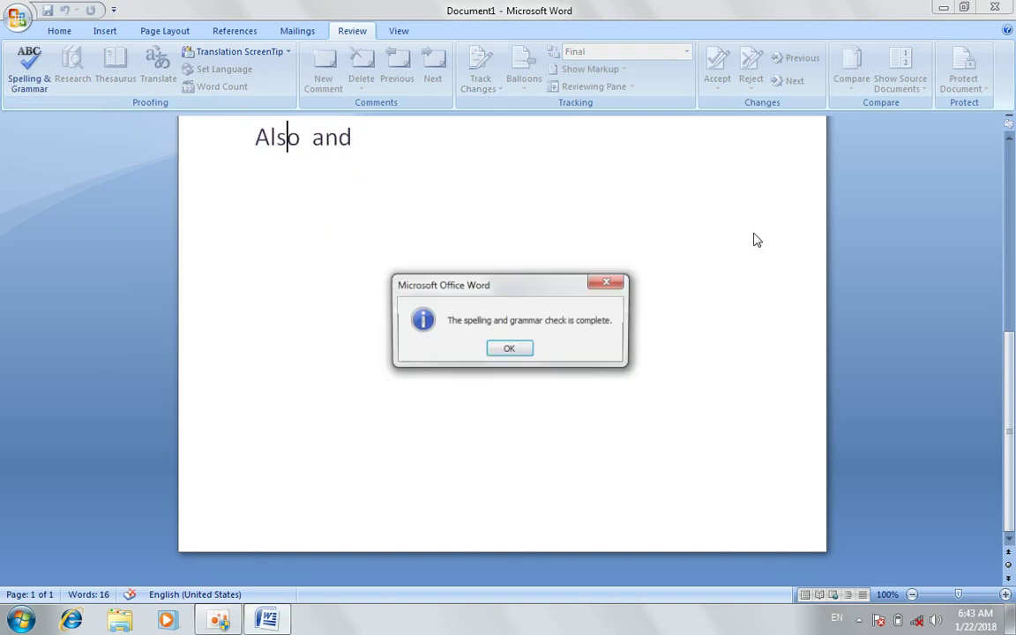
{"action": "left_click", "coordinate": [510, 351]}
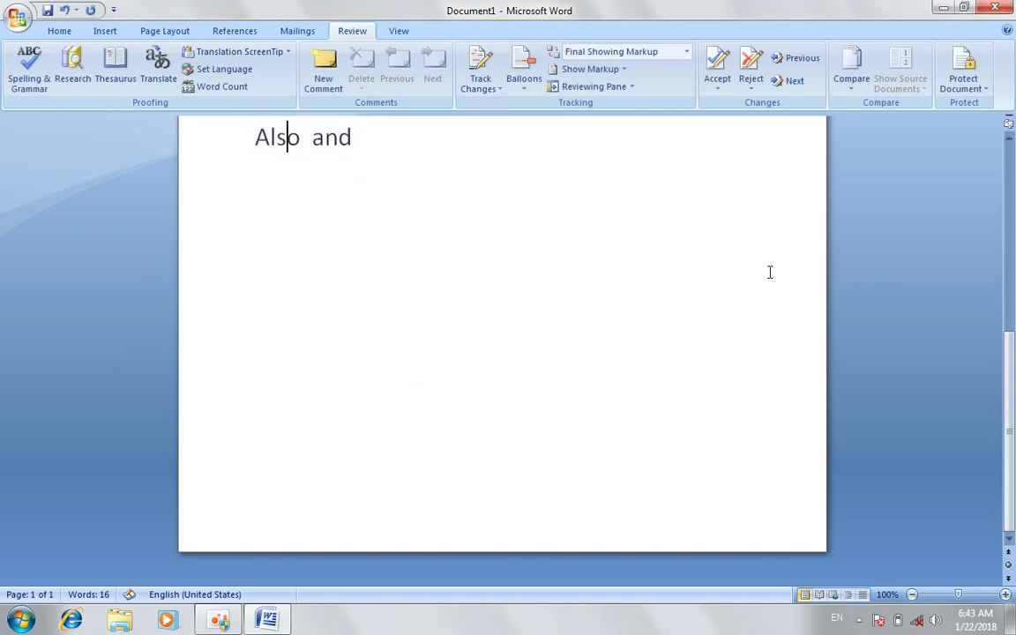
{"action": "left_click", "coordinate": [1012, 181]}
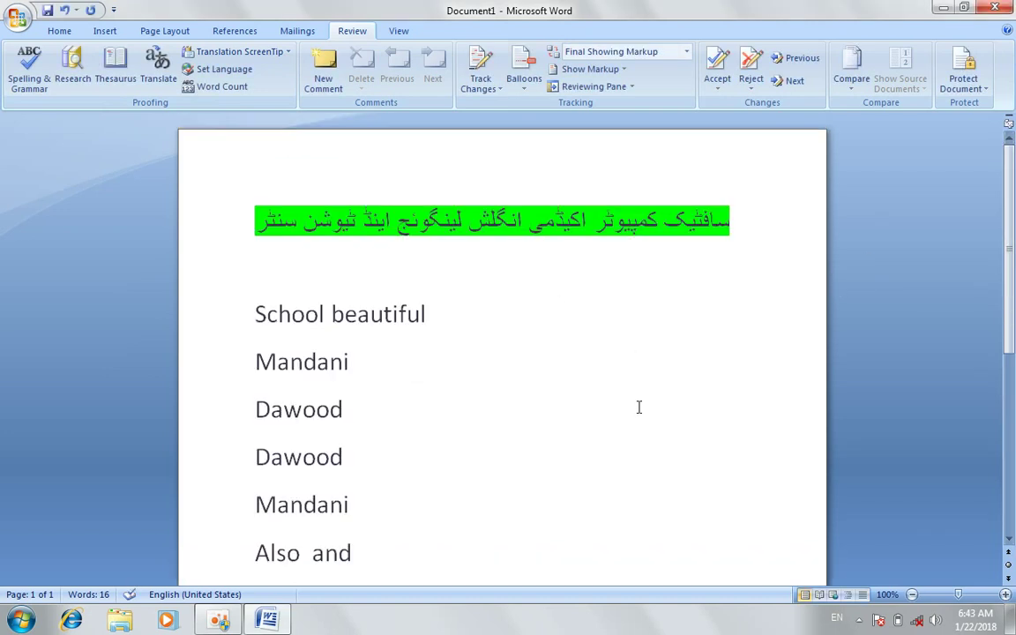
{"action": "left_click", "coordinate": [377, 505]}
{"action": "left_click_drag", "start_coordinate": [325, 314], "coordinate": [256, 316]}
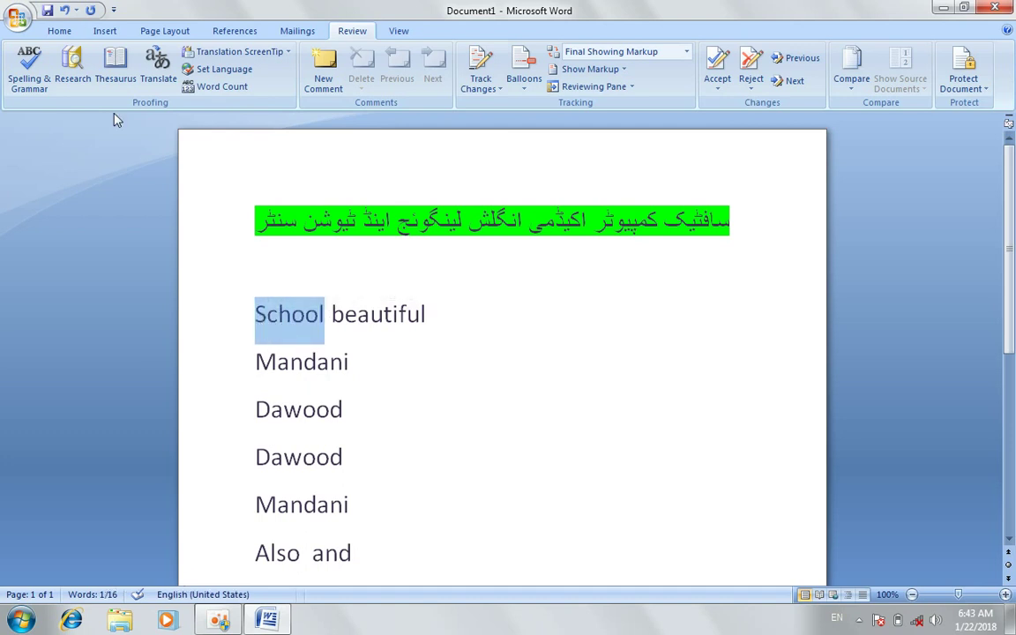
{"action": "left_click", "coordinate": [64, 63]}
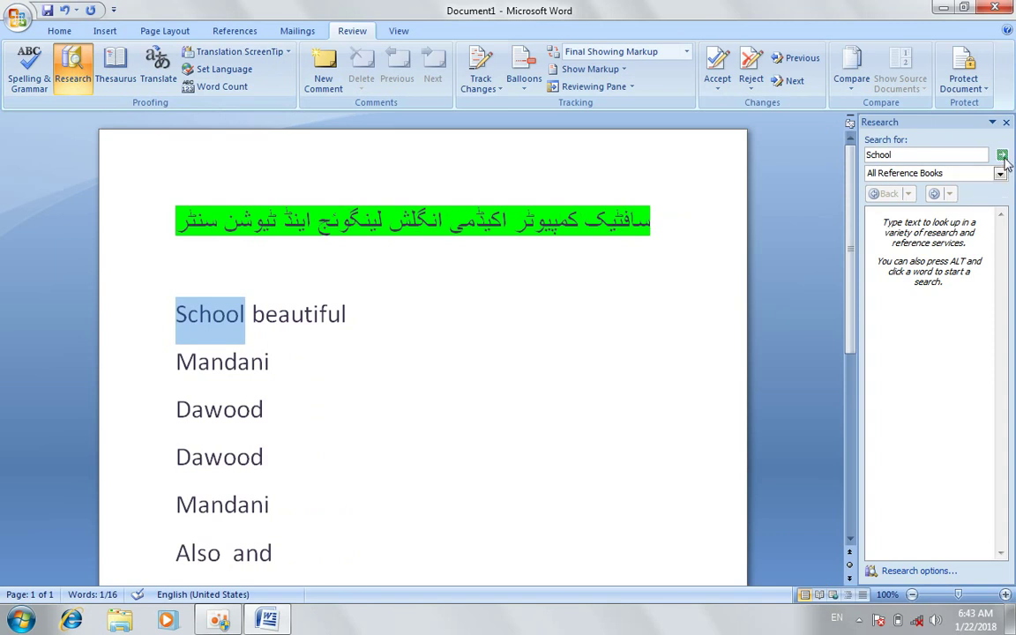
{"action": "left_click", "coordinate": [1002, 155]}
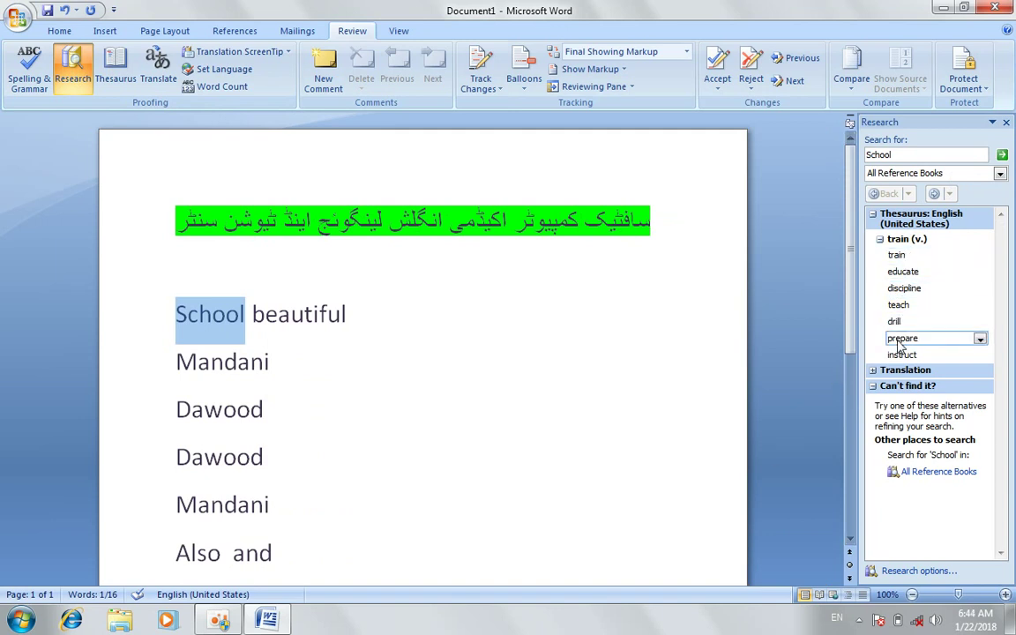
{"action": "left_click", "coordinate": [1005, 122]}
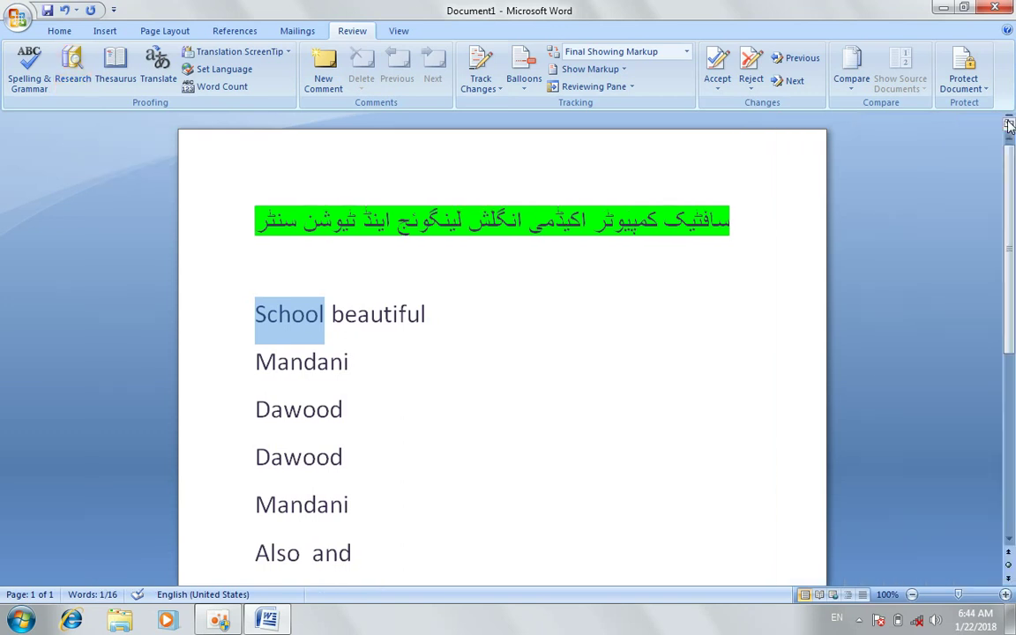
{"action": "left_click", "coordinate": [118, 83]}
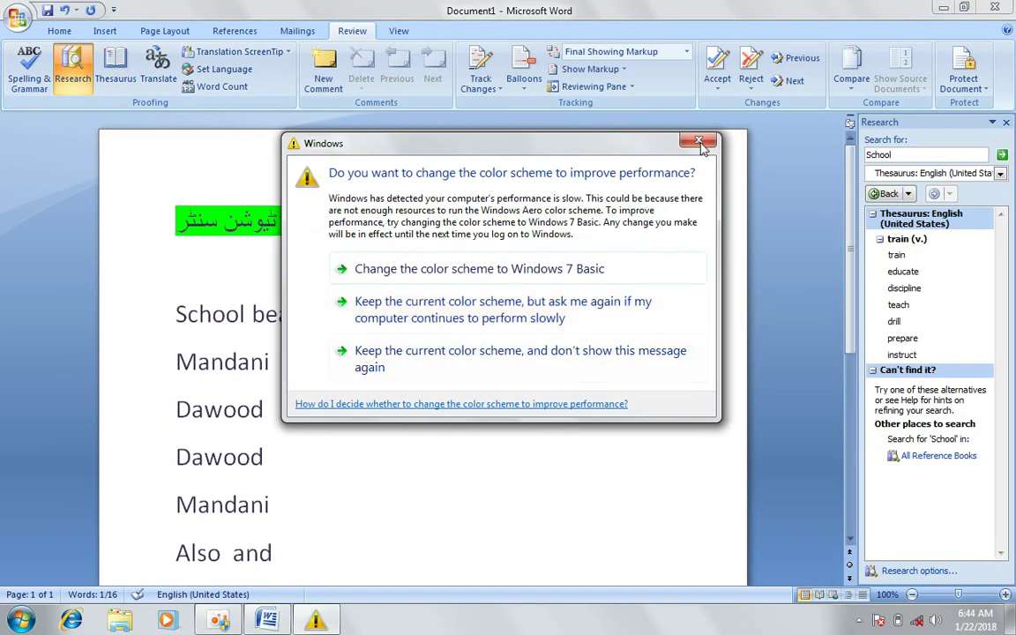
{"action": "left_click", "coordinate": [698, 139]}
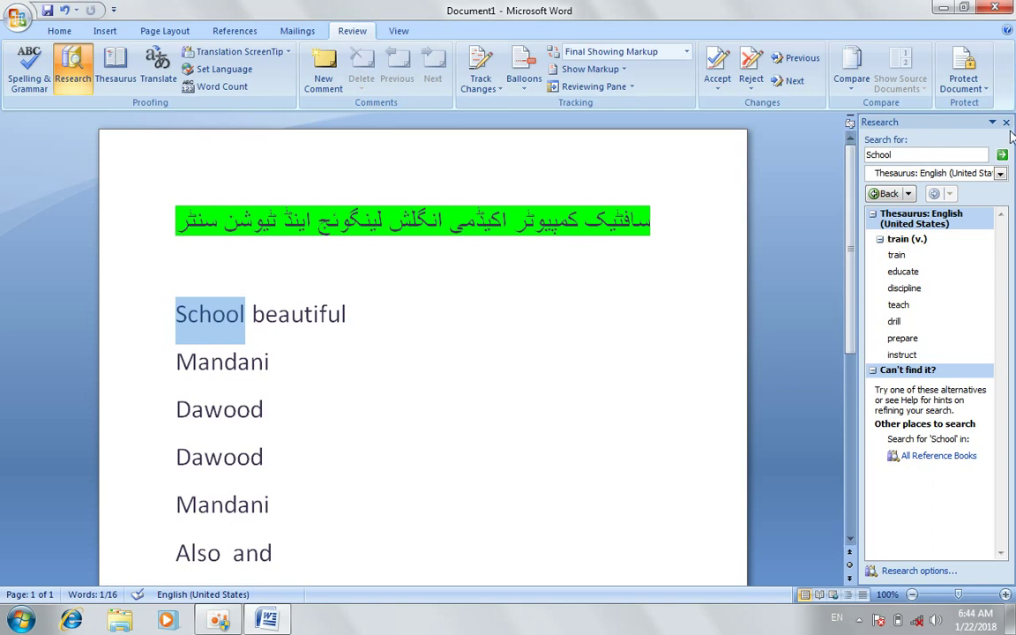
{"action": "left_click", "coordinate": [1005, 123]}
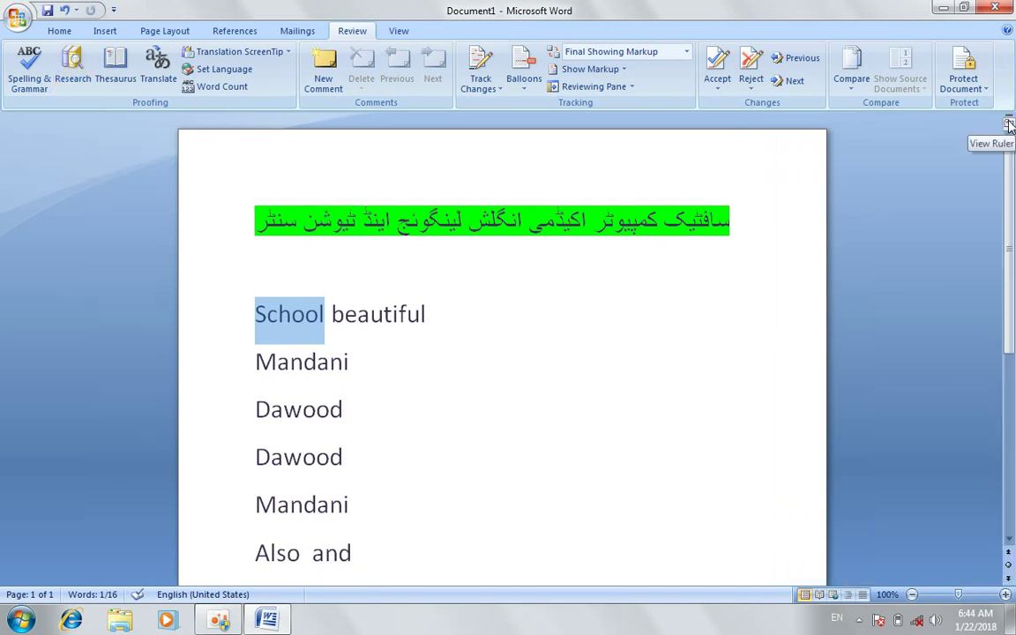
- Select 'beautiful' and show its Thesaurus synonyms like gorgeous, stunning and lovely
{"action": "left_click", "coordinate": [430, 317]}
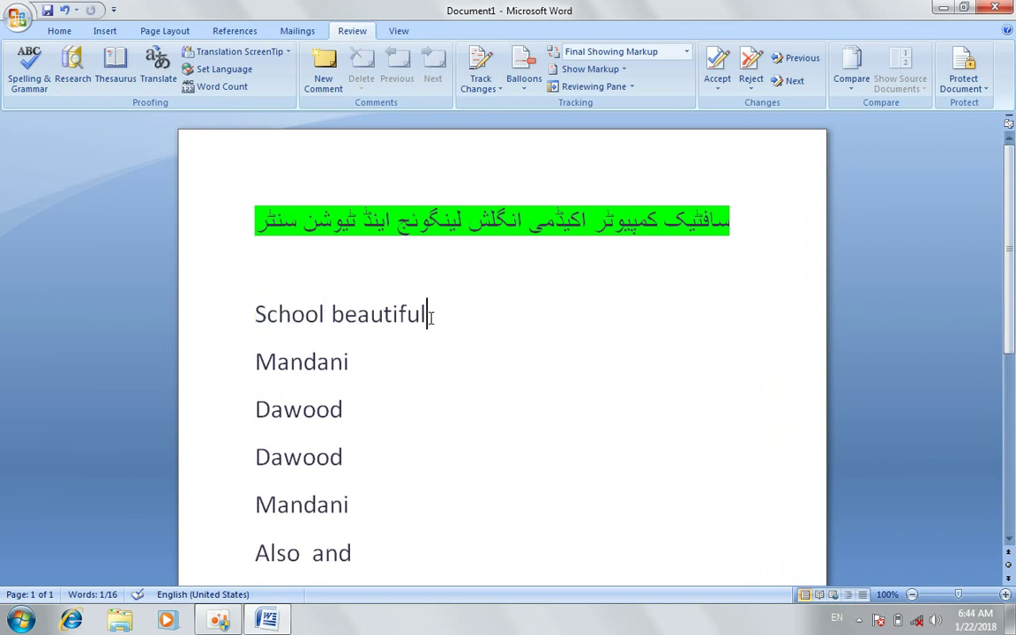
{"action": "left_click_drag", "start_coordinate": [431, 317], "coordinate": [336, 326]}
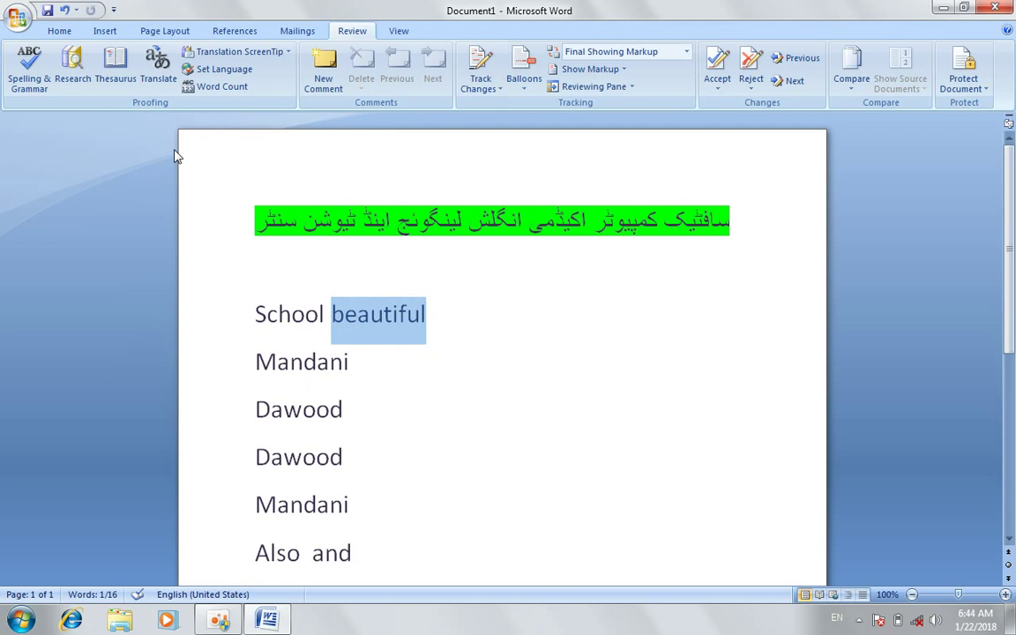
{"action": "left_click", "coordinate": [114, 80]}
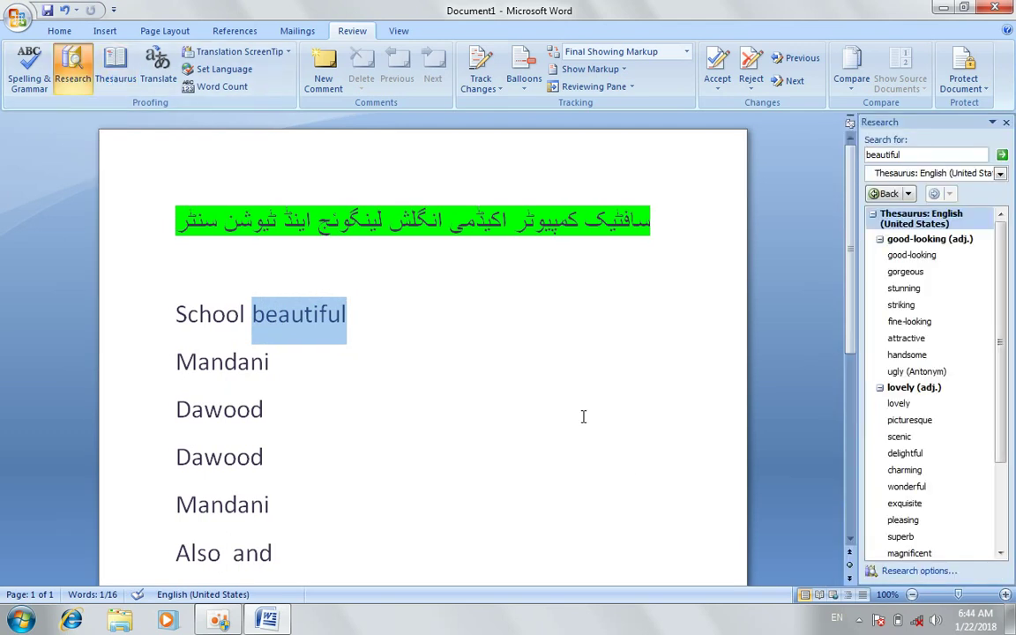
{"action": "mouse_move", "coordinate": [913, 291]}
{"action": "left_click", "coordinate": [383, 331]}
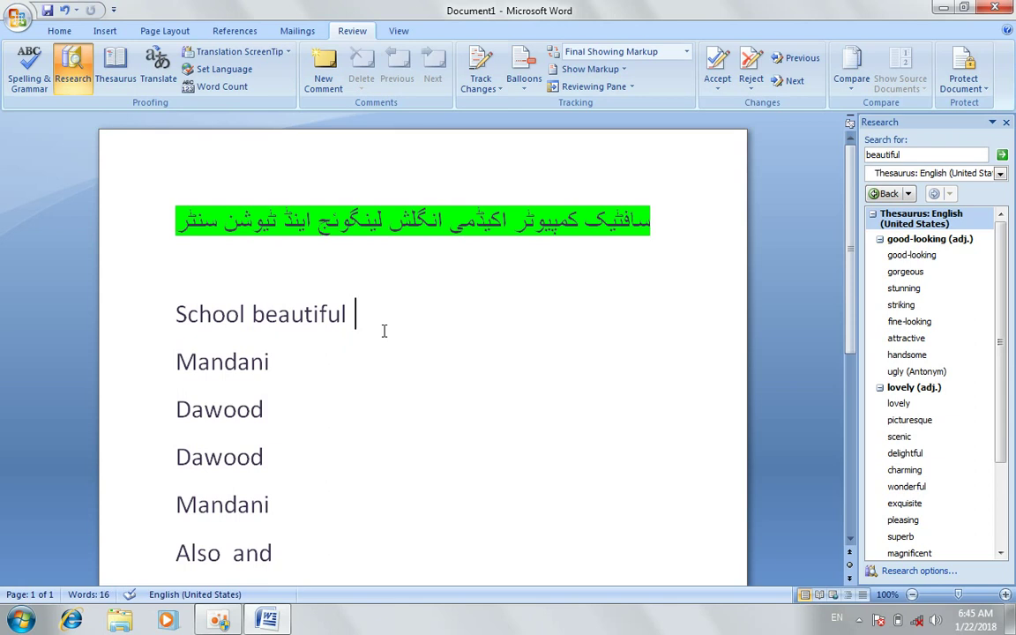